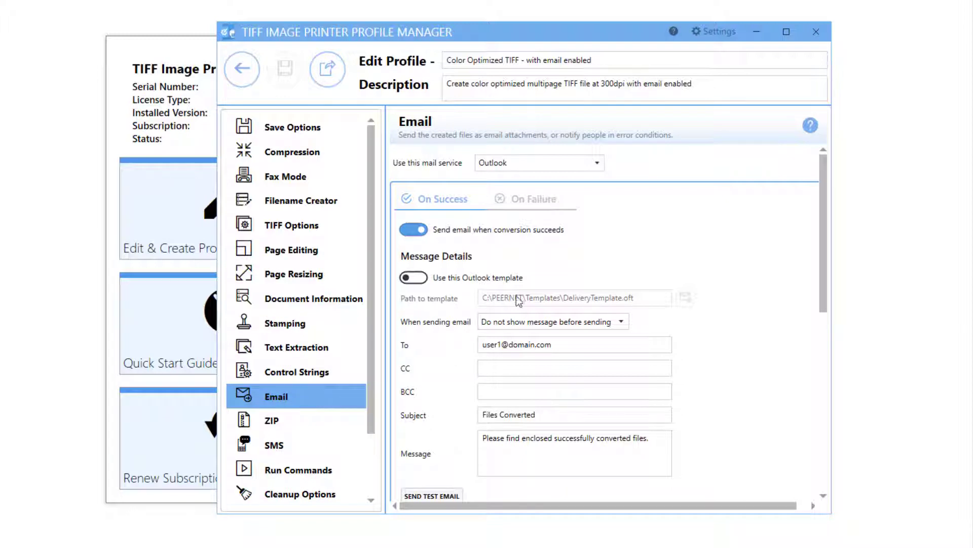
{"action": "left_click", "coordinate": [601, 167]}
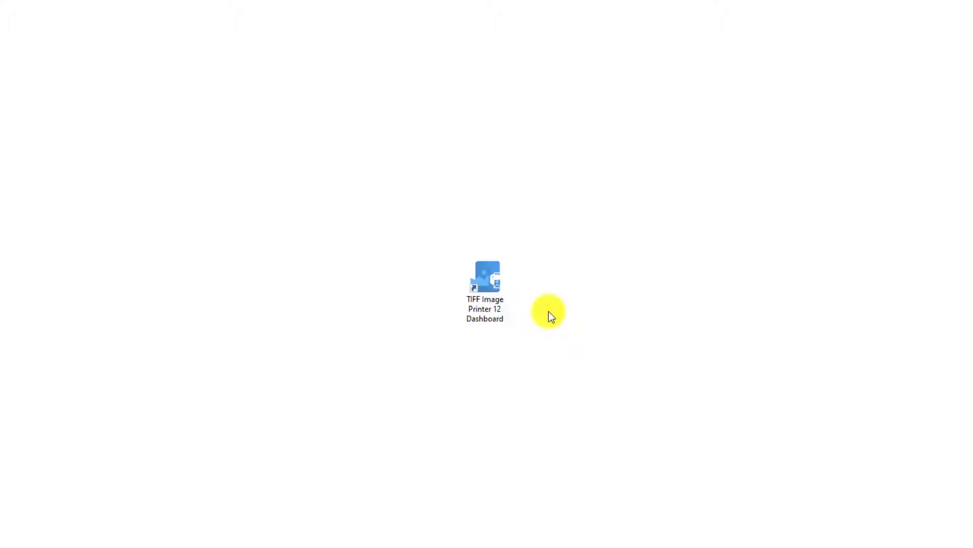
Open the profile manager from the TIFF Image Printer 12 Dashboard and make a copy of the Color Optimized TIFF profile.
{"action": "left_click", "coordinate": [496, 304]}
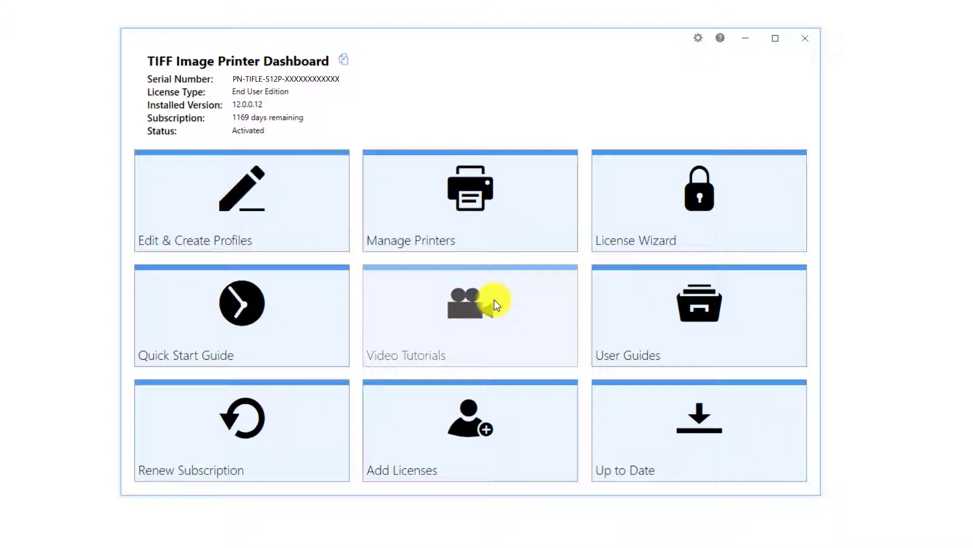
{"action": "left_click", "coordinate": [308, 194]}
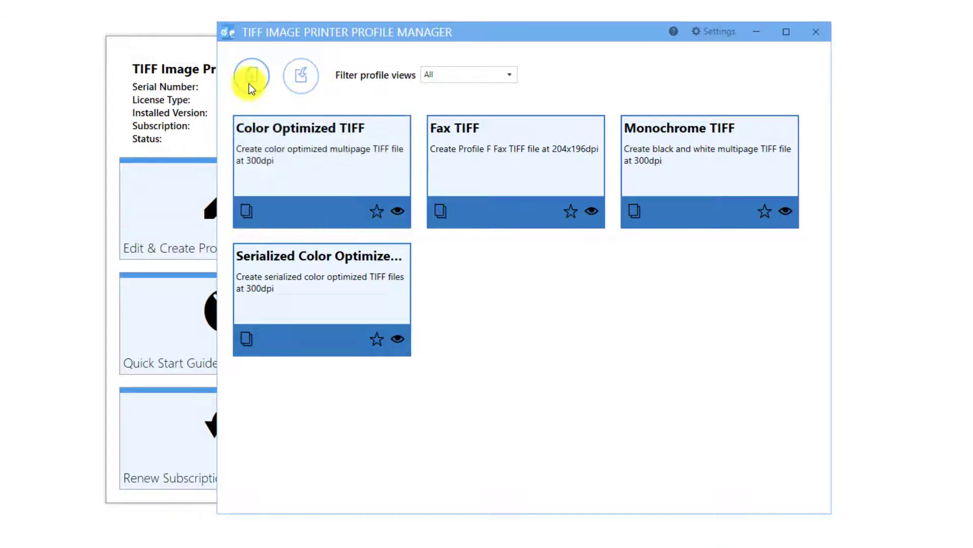
{"action": "left_click", "coordinate": [250, 211]}
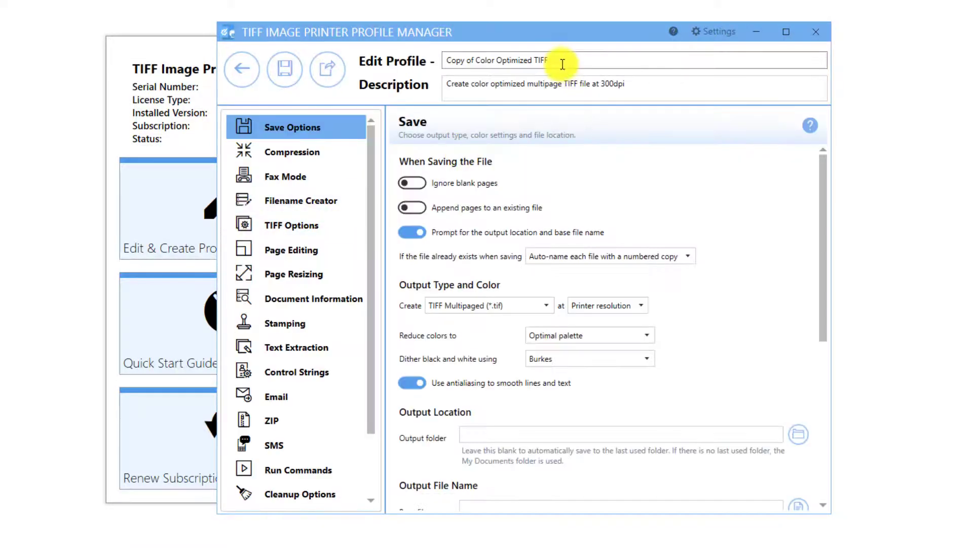
Rename the copied profile as "Color Optimized TIFF - with email enabled".
{"action": "left_click", "coordinate": [561, 60]}
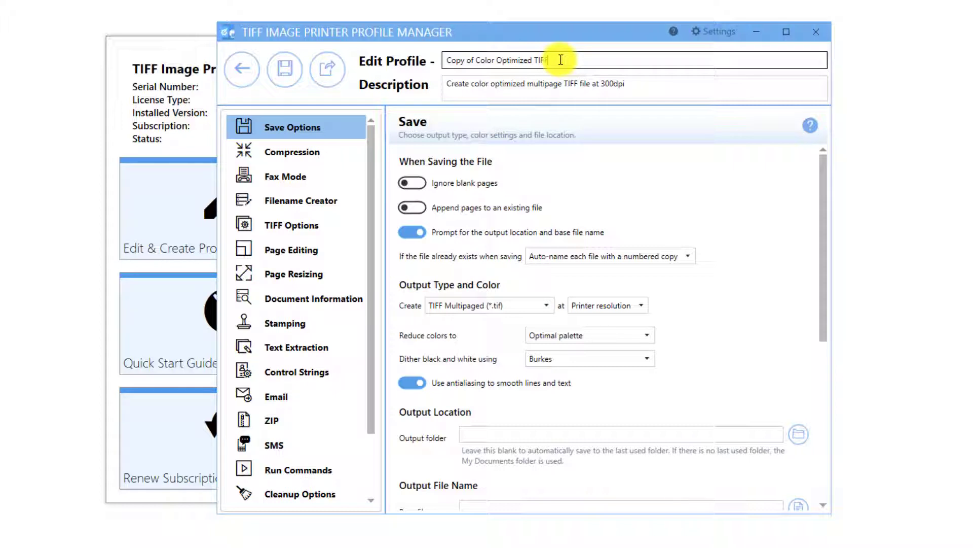
{"action": "left_click_drag", "start_coordinate": [476, 62], "coordinate": [450, 63]}
{"action": "key", "text": "BackSpace"}
{"action": "left_click", "coordinate": [602, 63]}
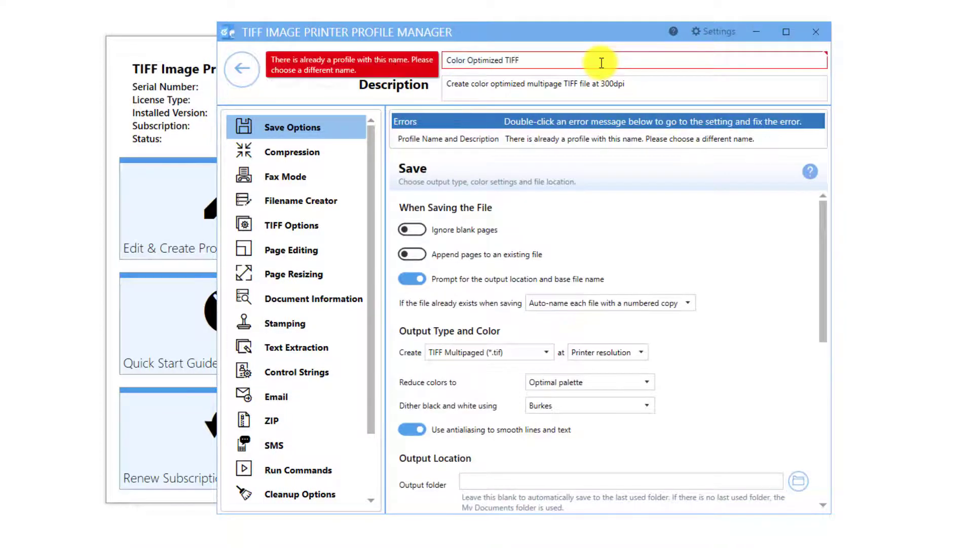
{"action": "type", "text": "- w"}
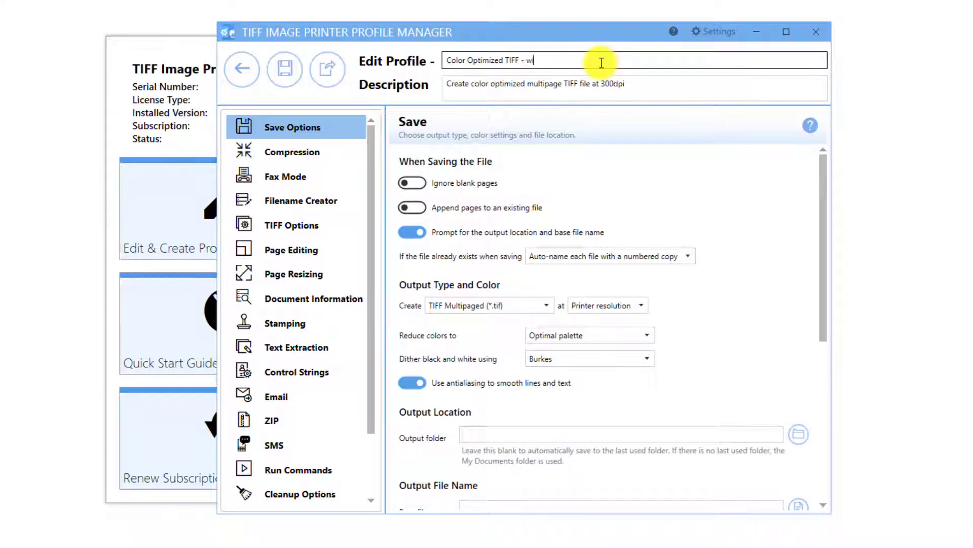
{"action": "type", "text": "ith email enabled"}
Append "with email enabled" to the end of the profile's description.
{"action": "left_click", "coordinate": [626, 91]}
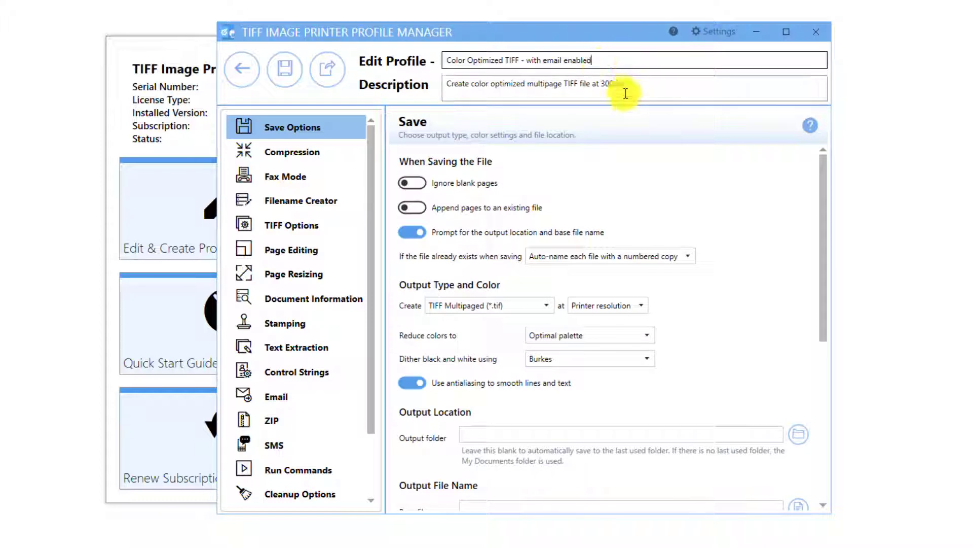
{"action": "type", "text": "with ema"}
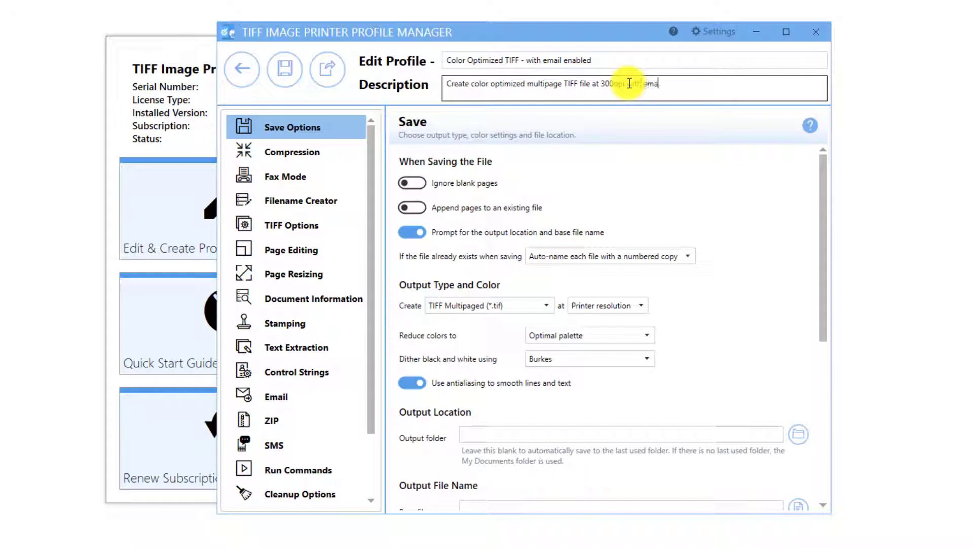
{"action": "type", "text": "il enabled"}
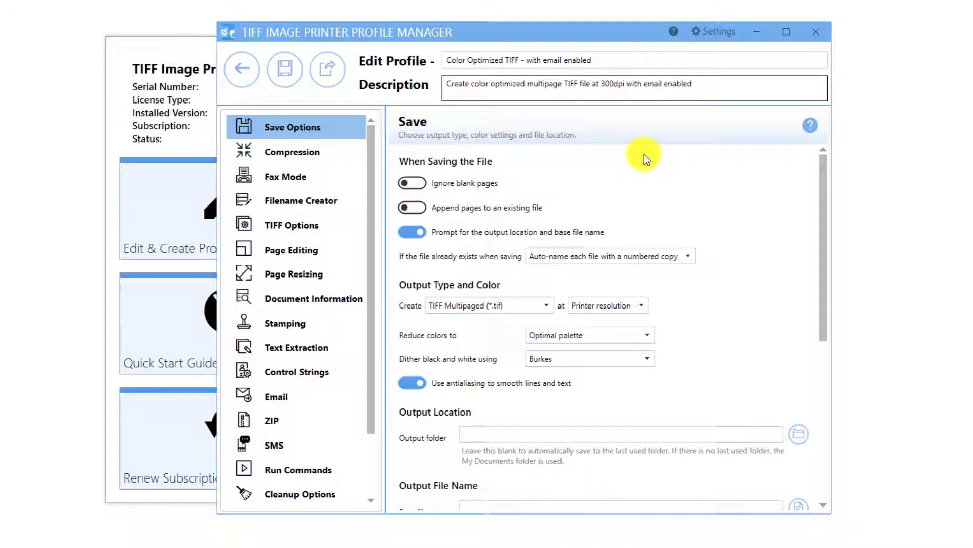
In the profile's email settings, set the mail service to Outlook and enable sending email when conversion succeeds.
{"action": "left_click", "coordinate": [303, 395]}
{"action": "scroll", "coordinate": [322, 375], "scroll_direction": "down", "scroll_amount": 1}
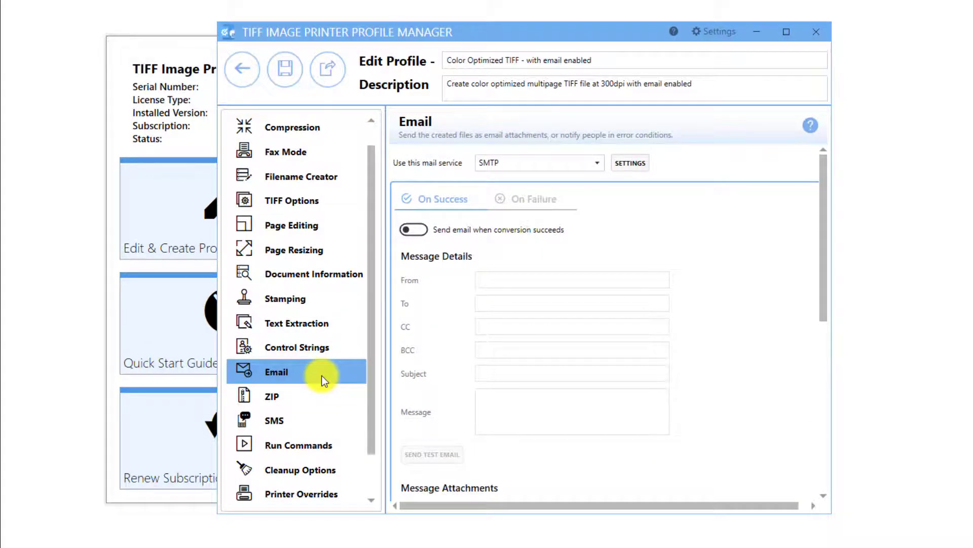
{"action": "left_click", "coordinate": [598, 165]}
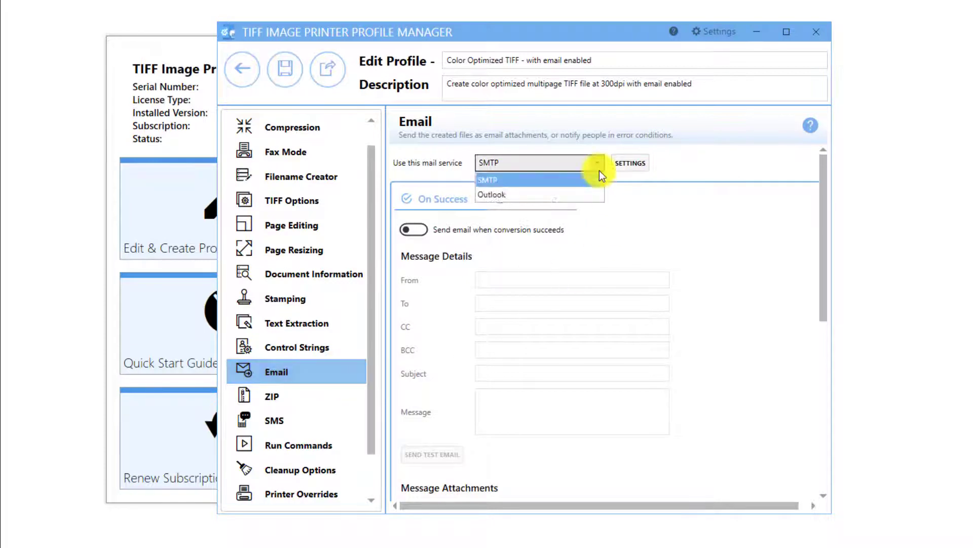
{"action": "left_click", "coordinate": [571, 194]}
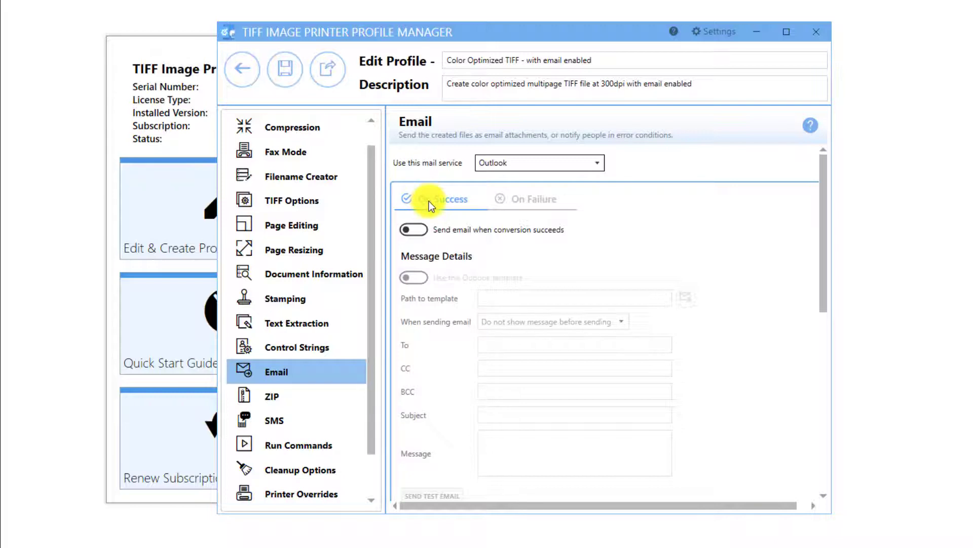
{"action": "left_click", "coordinate": [422, 229]}
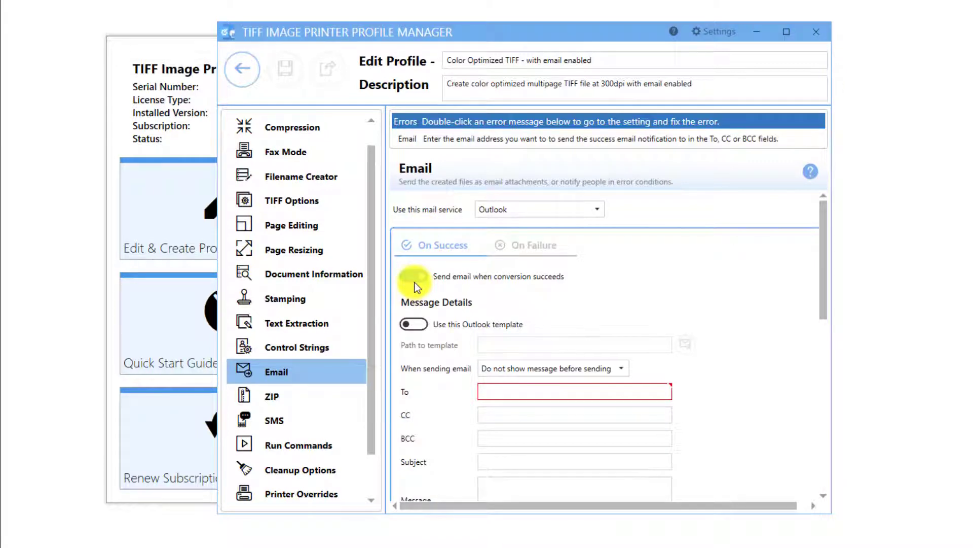
Try the Outlook template C:\PEERNET\Templates\DeliveryTemplate.oft for the success email, check the sending options, and turn the template off again.
{"action": "left_click", "coordinate": [422, 329]}
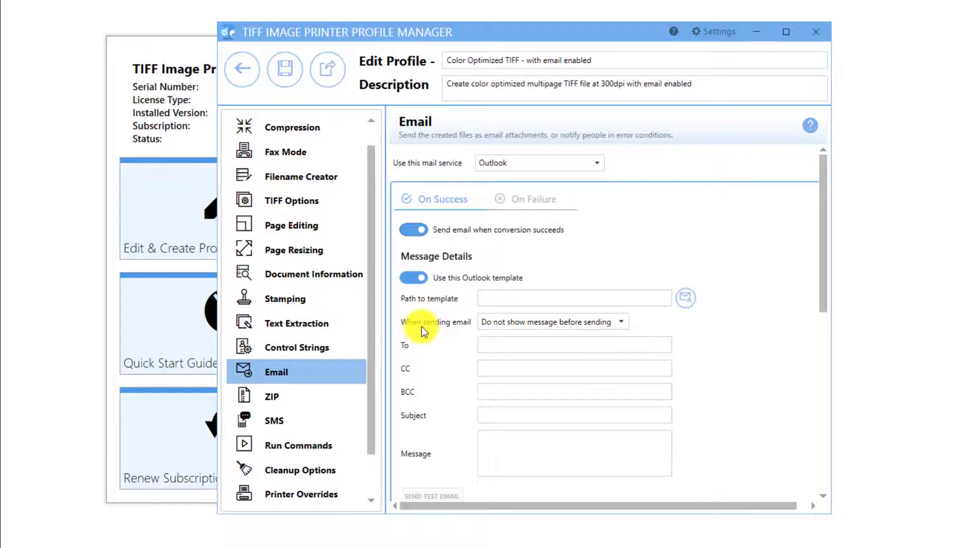
{"action": "left_click", "coordinate": [686, 298]}
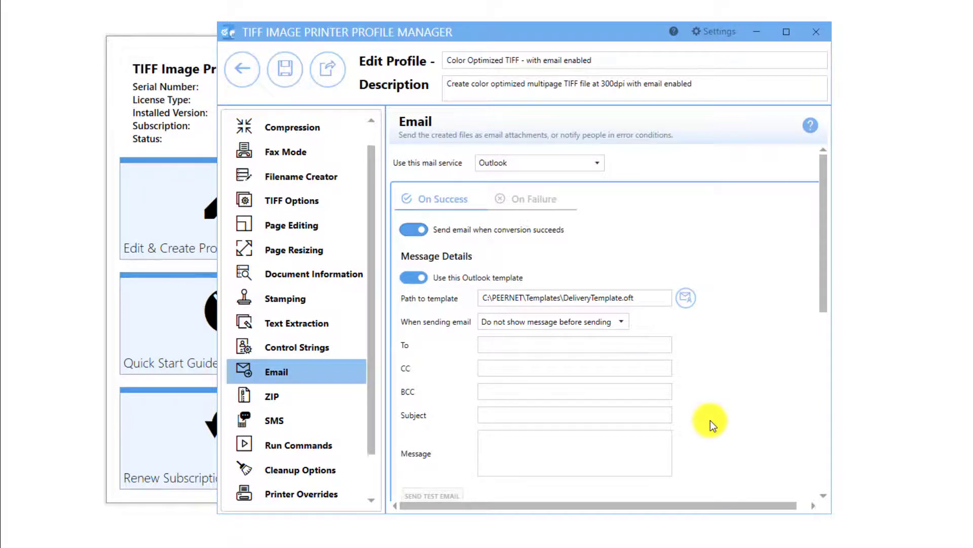
{"action": "left_click", "coordinate": [625, 327]}
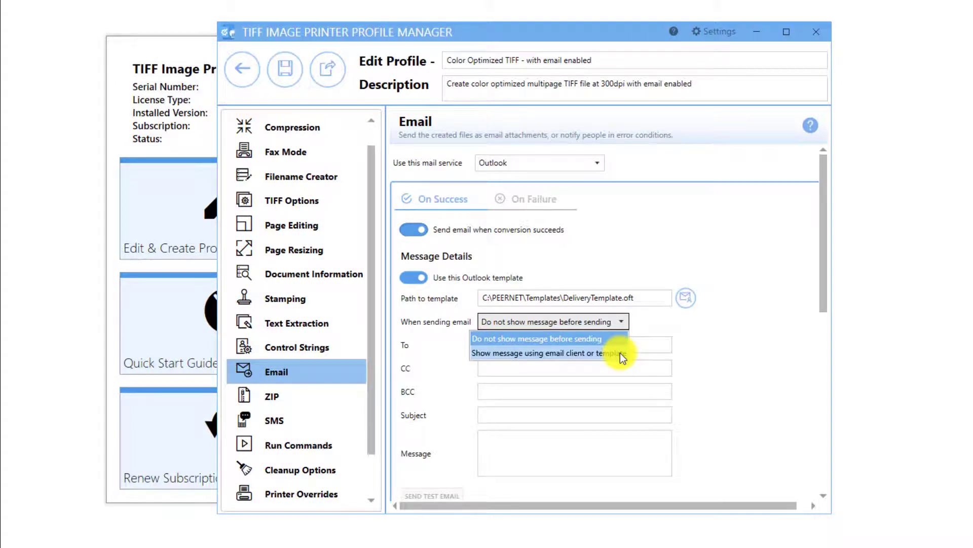
{"action": "left_click", "coordinate": [741, 321]}
{"action": "left_click", "coordinate": [410, 277]}
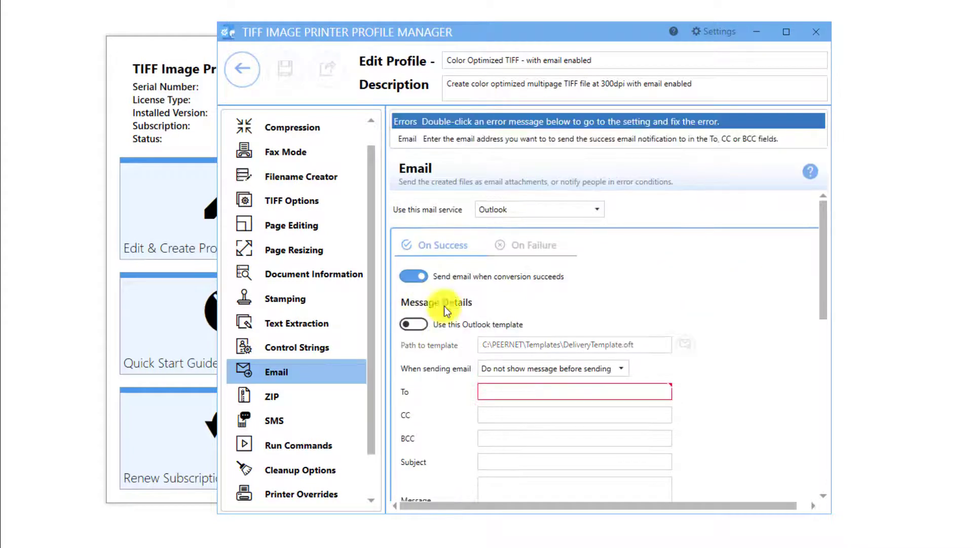
Fill in the success email with the recipient's email address, subject "Files Converted" and message "Please find enclosed successfully converted files.".
{"action": "left_click", "coordinate": [503, 391]}
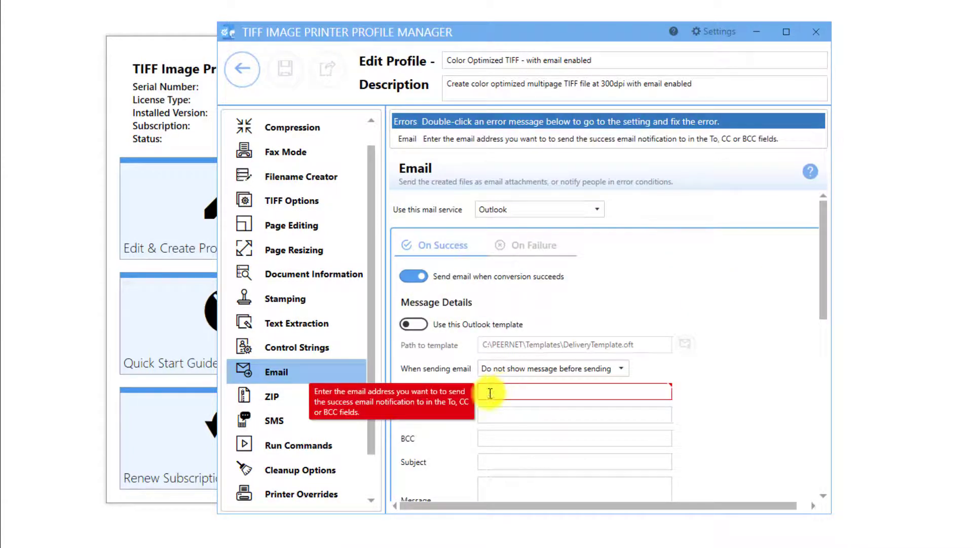
{"action": "type", "text": "user1@domain.com"}
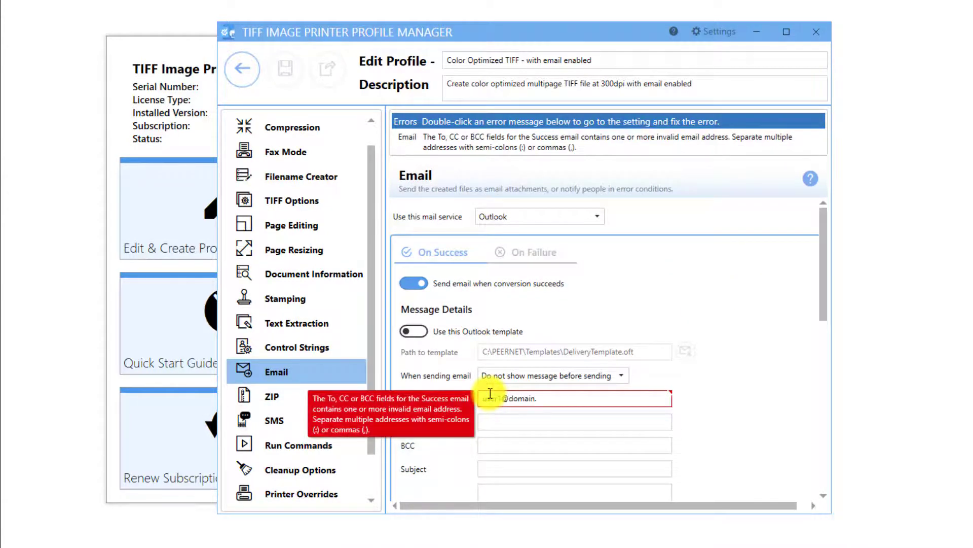
{"action": "key", "text": "Tab"}
{"action": "key", "text": "Tab"}
{"action": "key", "text": "Tab"}
{"action": "type", "text": "Files Converted"}
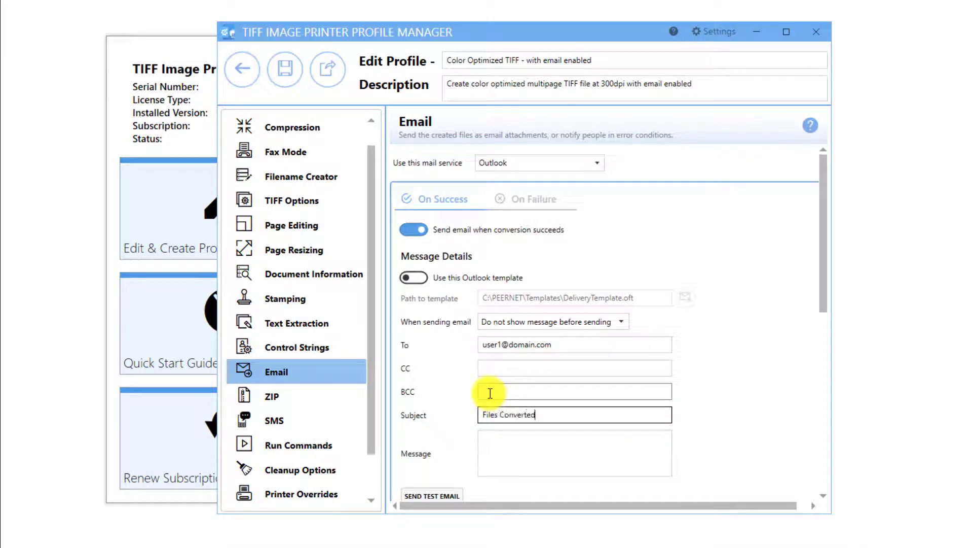
{"action": "left_click", "coordinate": [500, 434]}
{"action": "type", "text": "Please"}
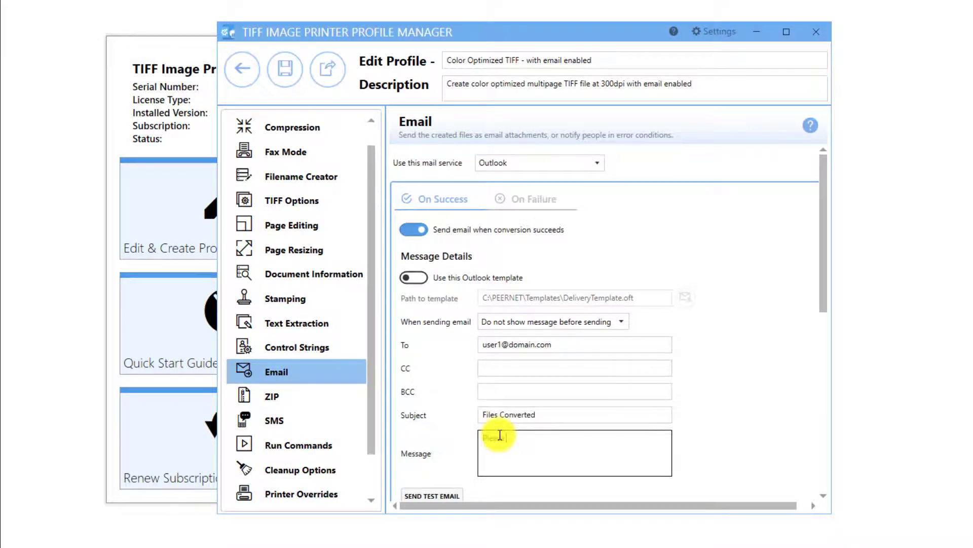
{"action": "type", "text": " find enclosed successfully converted files."}
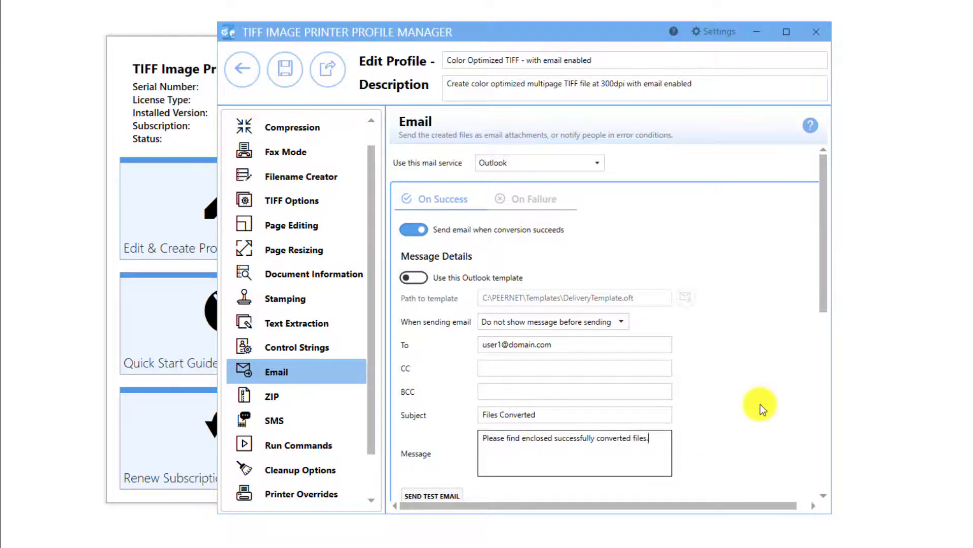
Enable zipping files before attaching them to the success email, view the available ZIP types, and turn zipping off again.
{"action": "scroll", "coordinate": [760, 403], "scroll_direction": "down", "scroll_amount": 6}
{"action": "scroll", "coordinate": [760, 404], "scroll_direction": "down", "scroll_amount": 5}
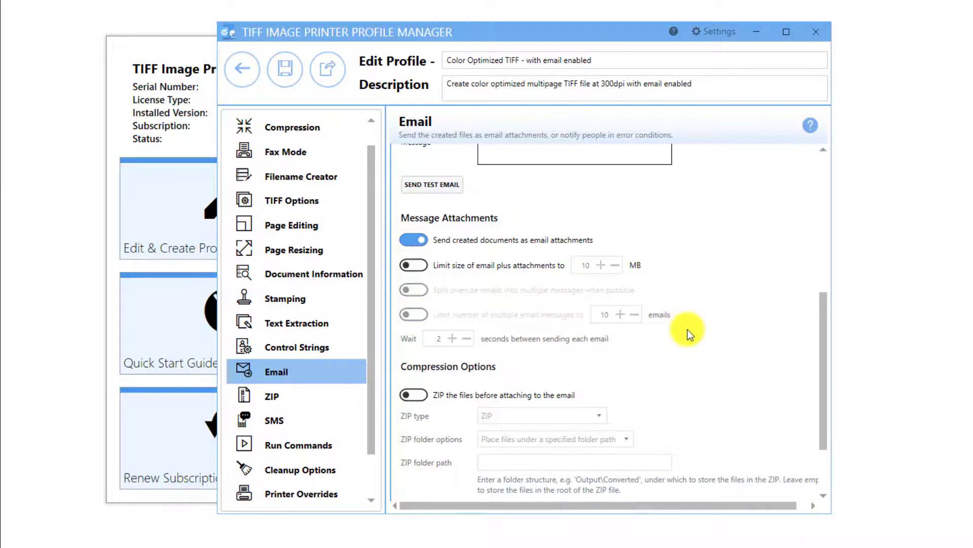
{"action": "scroll", "coordinate": [687, 330], "scroll_direction": "down", "scroll_amount": 2}
{"action": "left_click", "coordinate": [419, 305]}
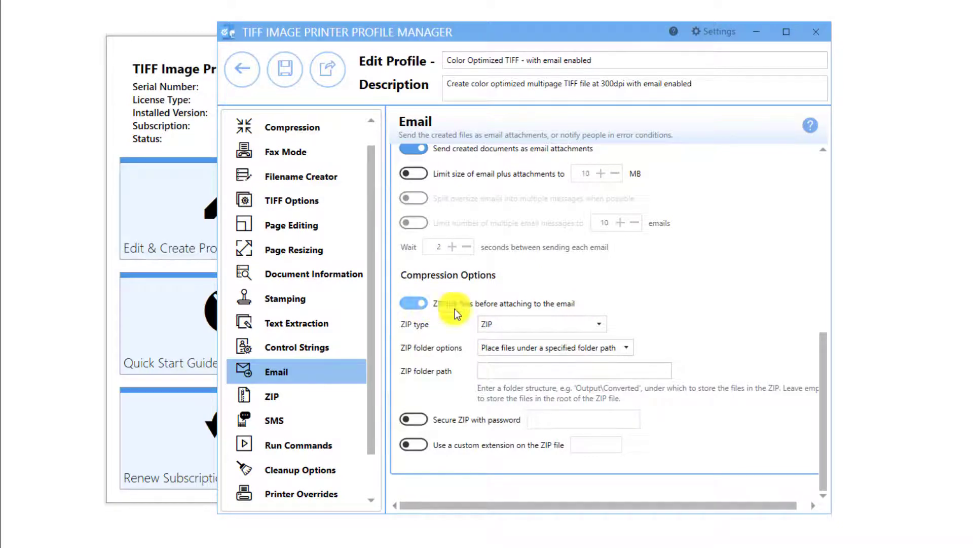
{"action": "left_click", "coordinate": [513, 319]}
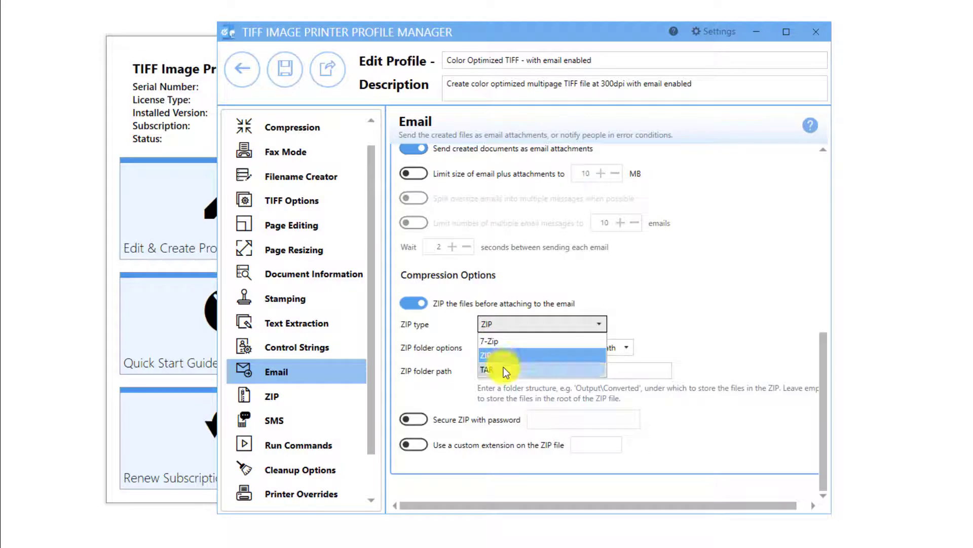
{"action": "left_click", "coordinate": [662, 305]}
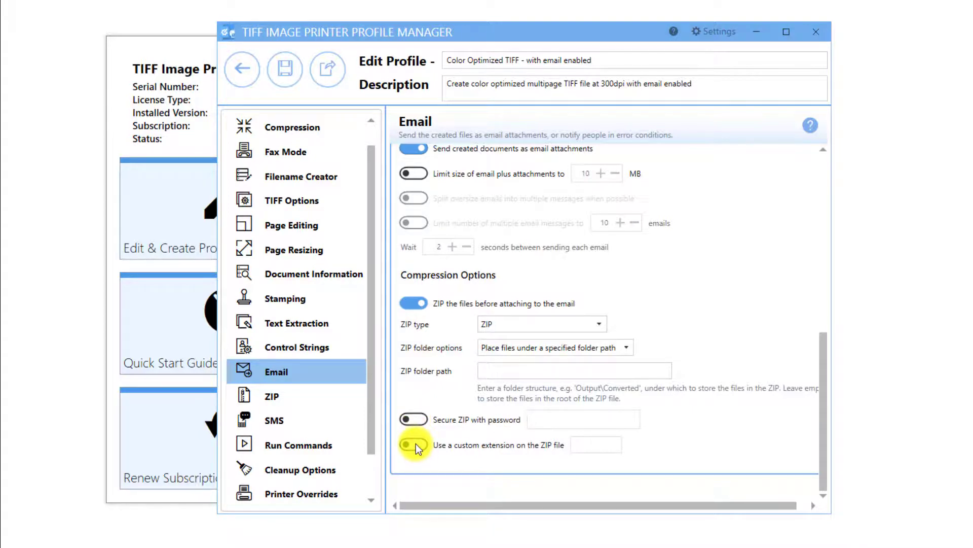
{"action": "left_click", "coordinate": [413, 303]}
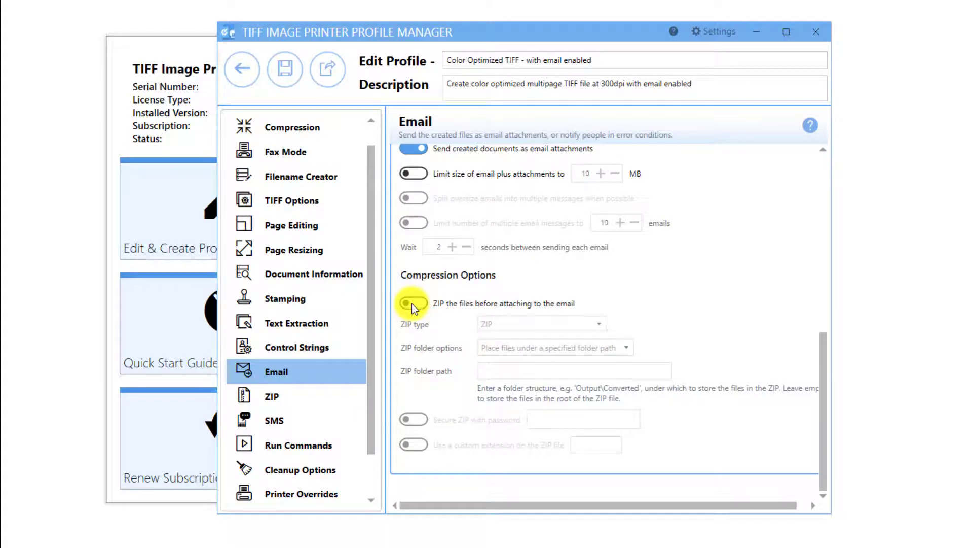
View the email settings for failed conversions.
{"action": "scroll", "coordinate": [678, 281], "scroll_direction": "up", "scroll_amount": 10}
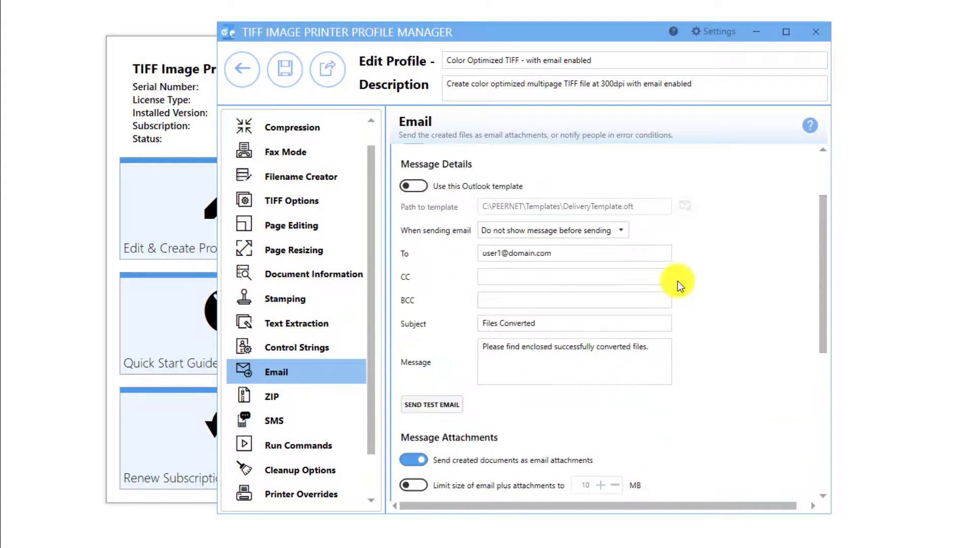
{"action": "left_click", "coordinate": [535, 201]}
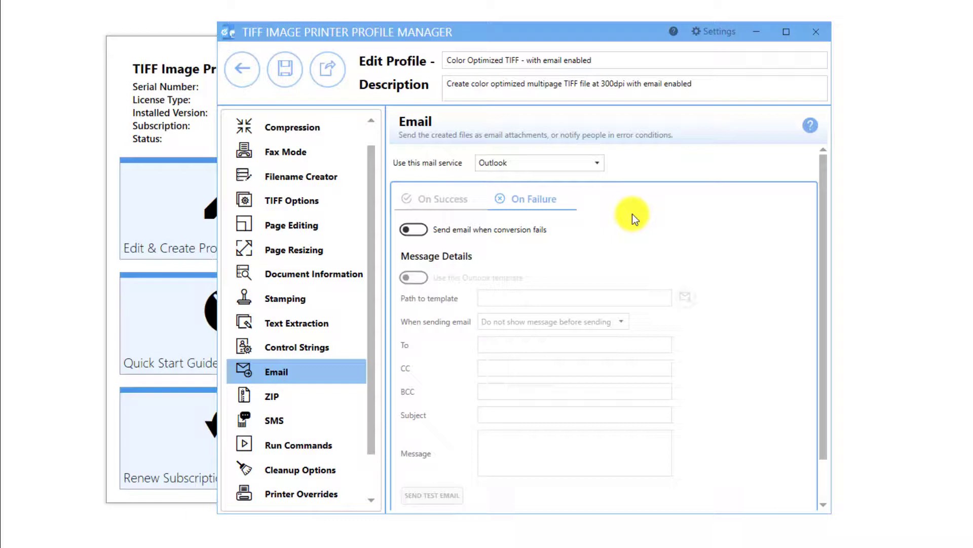
In the cleanup options, enable deleting the generated output files and set the condition to "on success".
{"action": "left_click", "coordinate": [348, 467]}
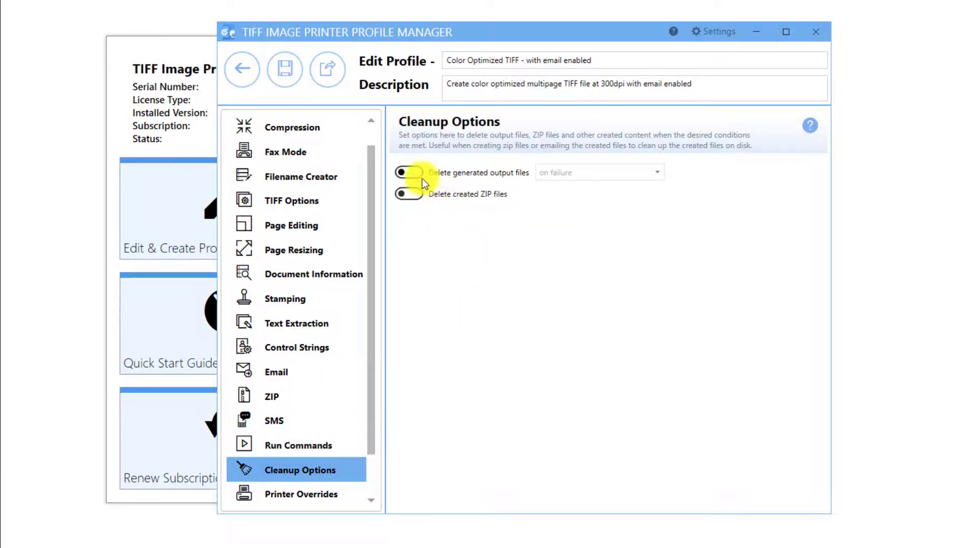
{"action": "left_click", "coordinate": [409, 173]}
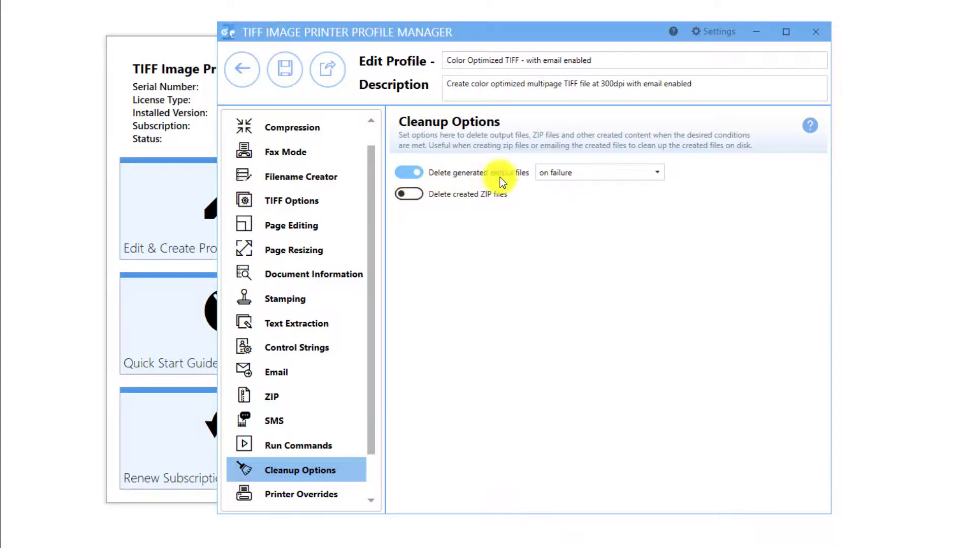
{"action": "left_click", "coordinate": [555, 176]}
{"action": "left_click", "coordinate": [555, 192]}
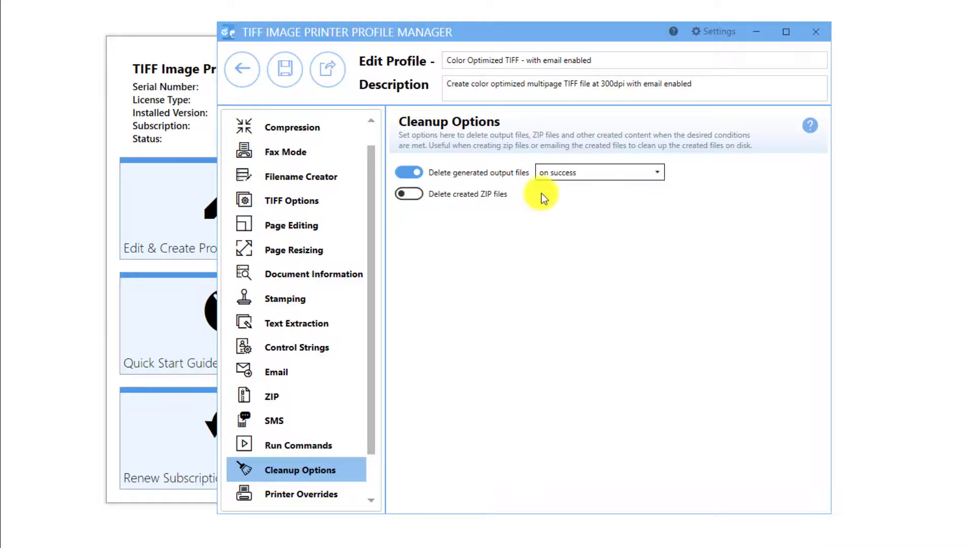
Save the edited profile and return to the profile list.
{"action": "left_click", "coordinate": [291, 83]}
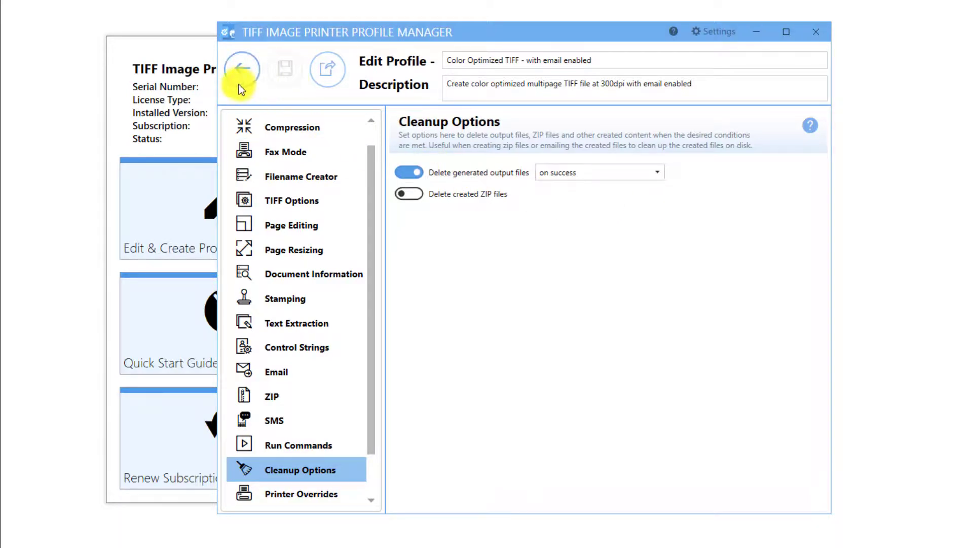
{"action": "left_click", "coordinate": [242, 71]}
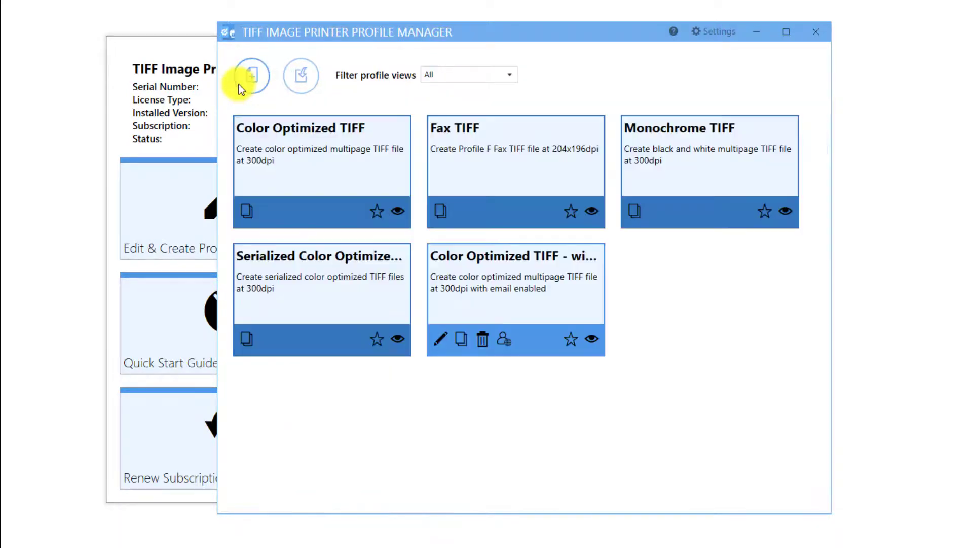
Close the profile manager, assign the "Color Optimized TIFF - with email enabled" profile to the TIFF Image Printer 12 printer, and return to the dashboard.
{"action": "left_click", "coordinate": [807, 41]}
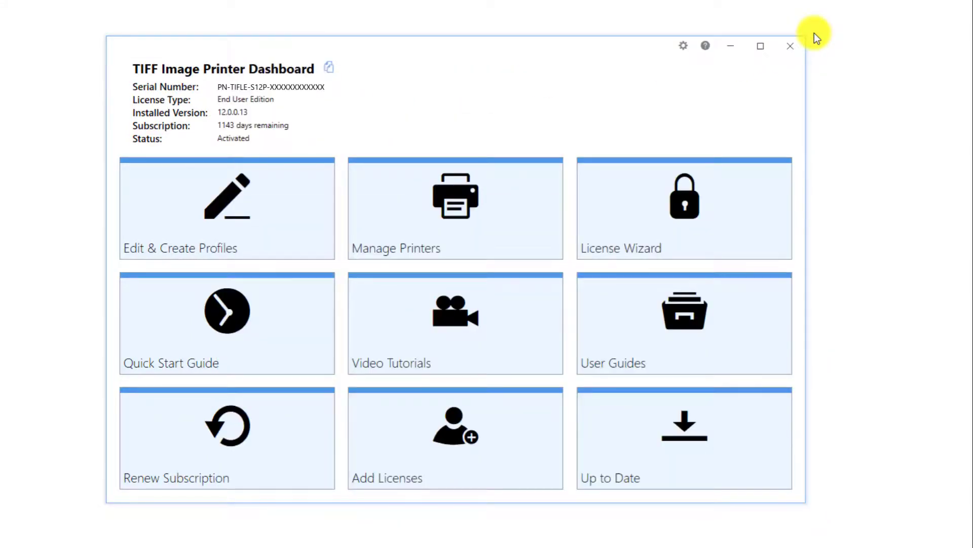
{"action": "left_click", "coordinate": [512, 232]}
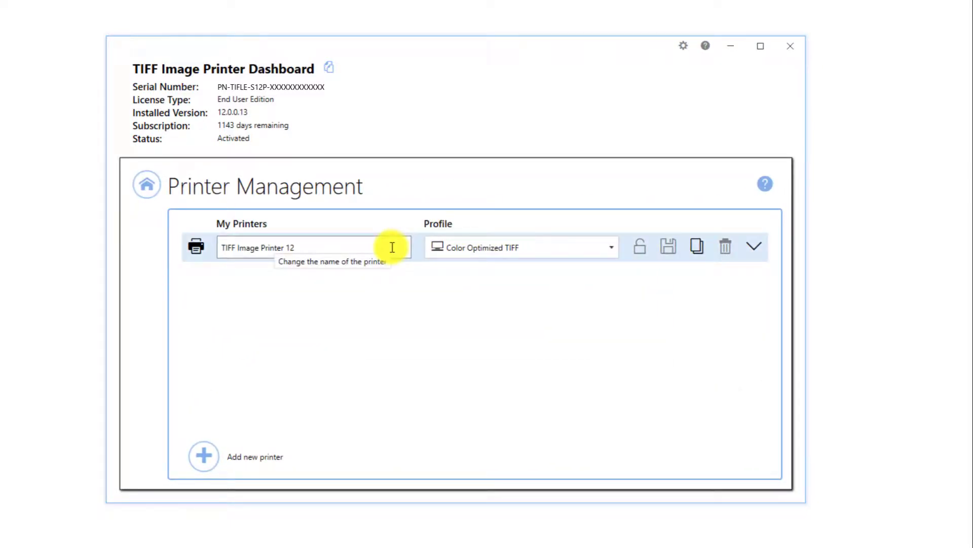
{"action": "left_click", "coordinate": [617, 246]}
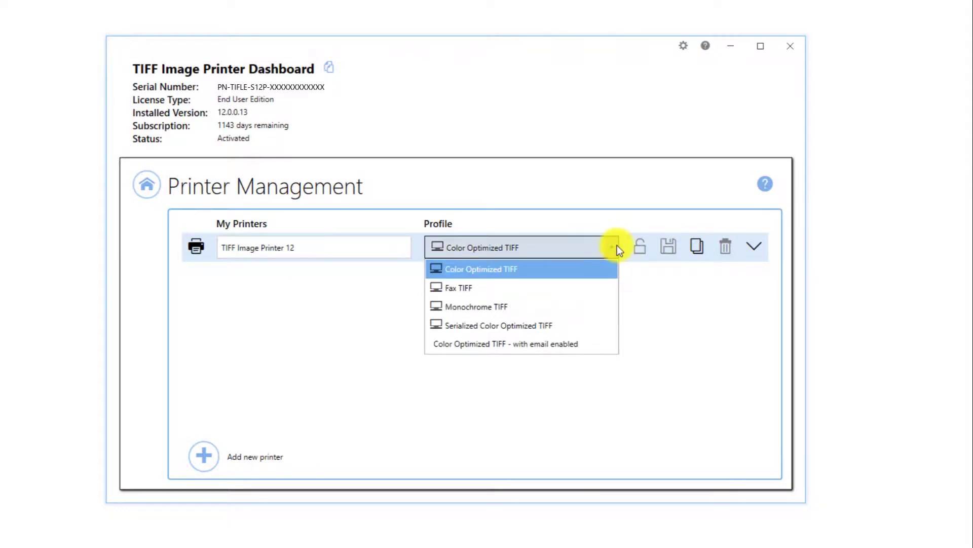
{"action": "left_click", "coordinate": [598, 342]}
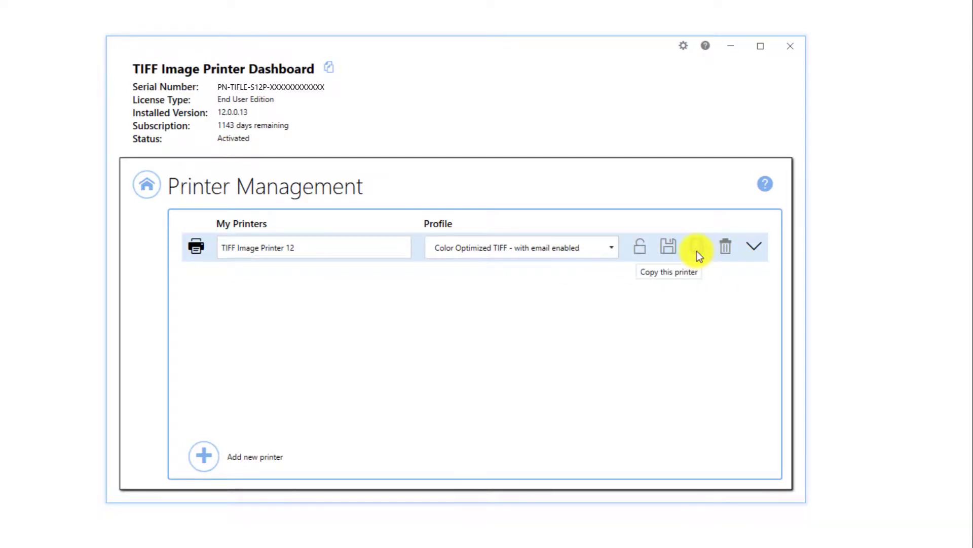
{"action": "left_click", "coordinate": [153, 197]}
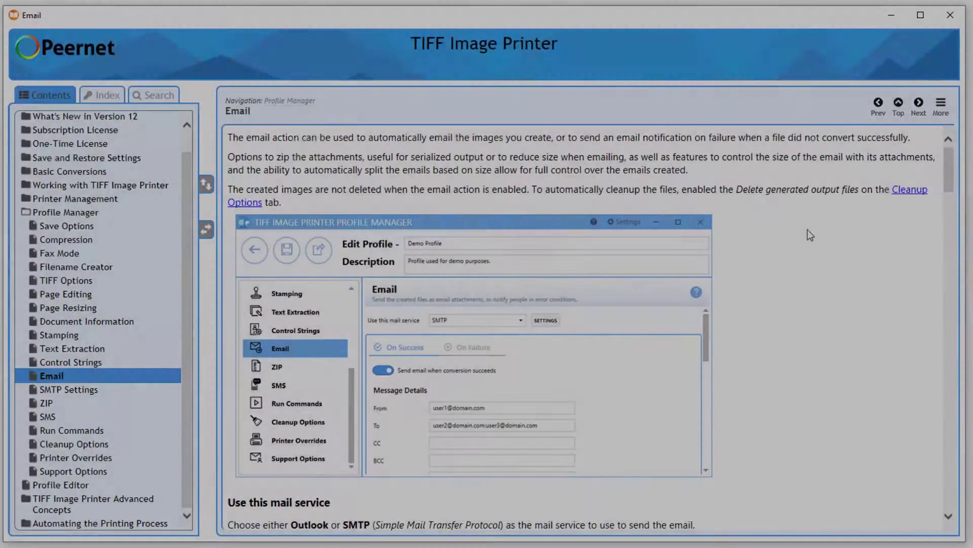
Review the user guide's Email topic on choosing a mail service and the success and failure email options.
{"action": "scroll", "coordinate": [810, 235], "scroll_direction": "down", "scroll_amount": 15}
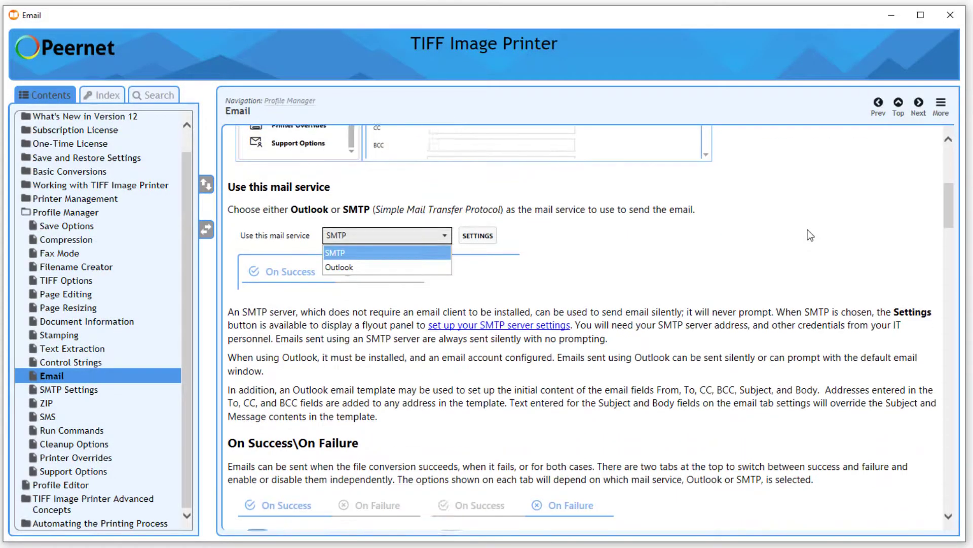